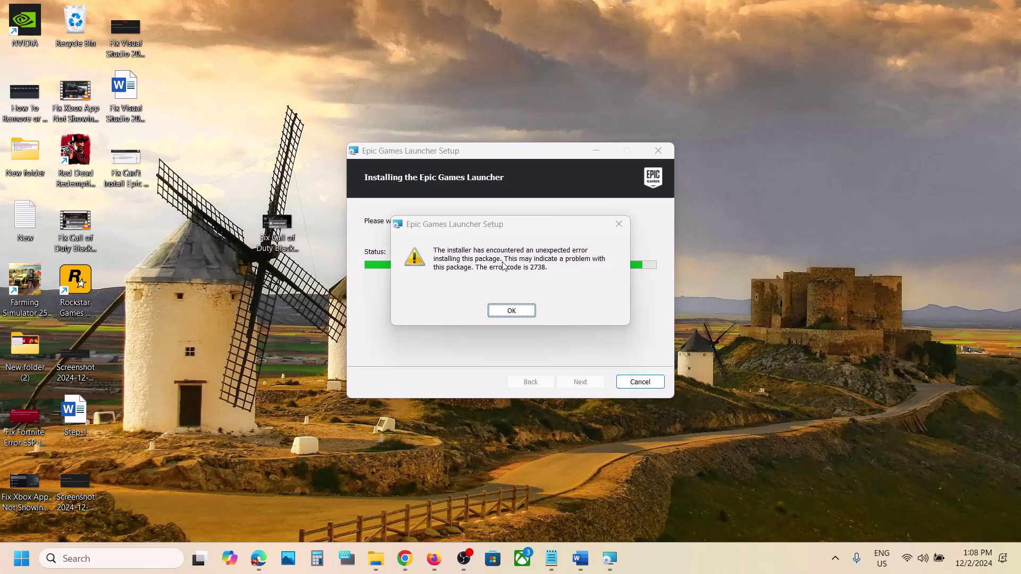
Dismiss the error 2738 dialog and cancel the stalled Epic Games Launcher installation
{"action": "left_click", "coordinate": [502, 527]}
{"action": "left_click", "coordinate": [524, 309]}
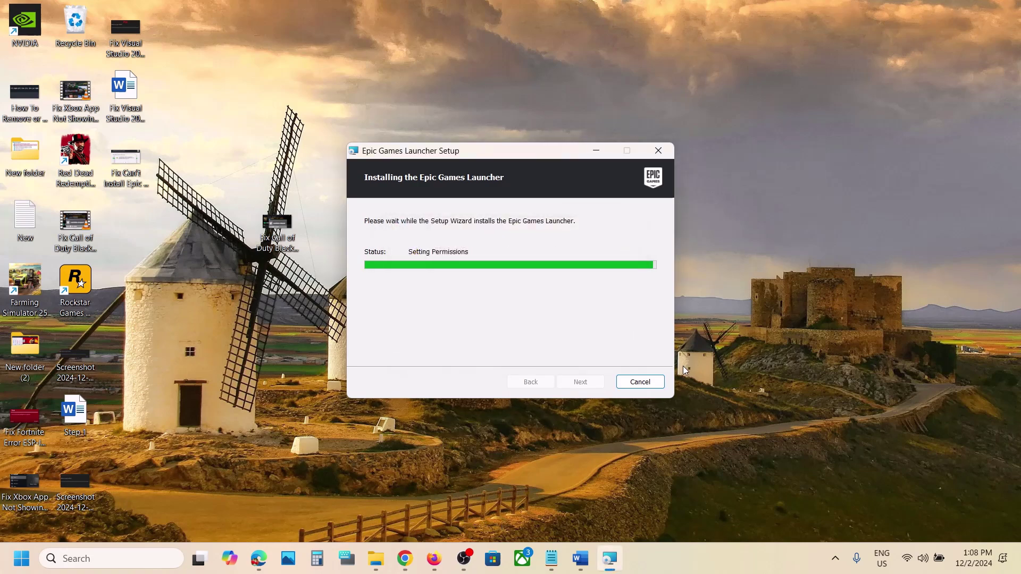
{"action": "left_click", "coordinate": [640, 381]}
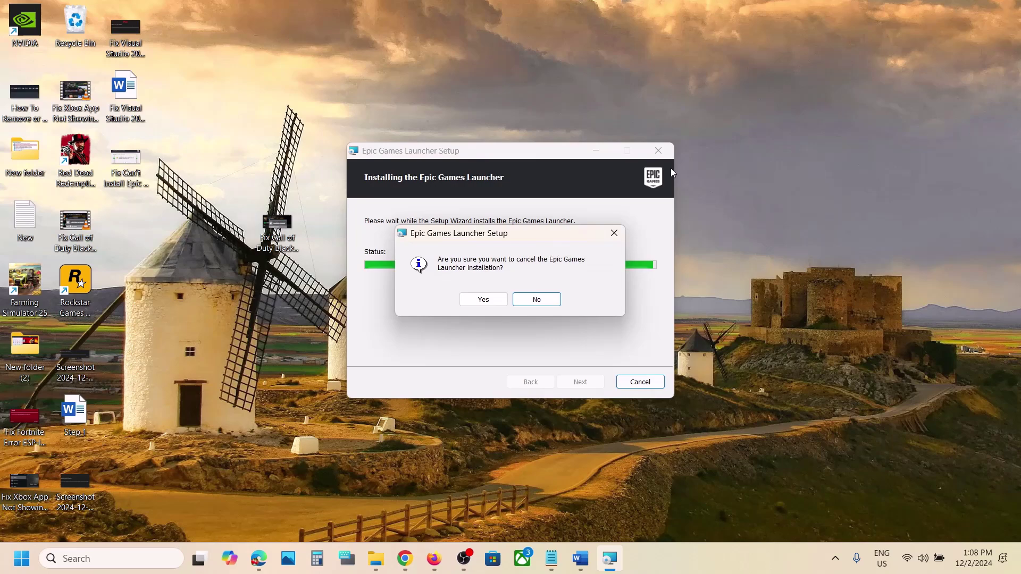
Confirm the cancellation, finish the aborted Epic wizard, and go to System > Optional features
{"action": "left_click", "coordinate": [484, 300]}
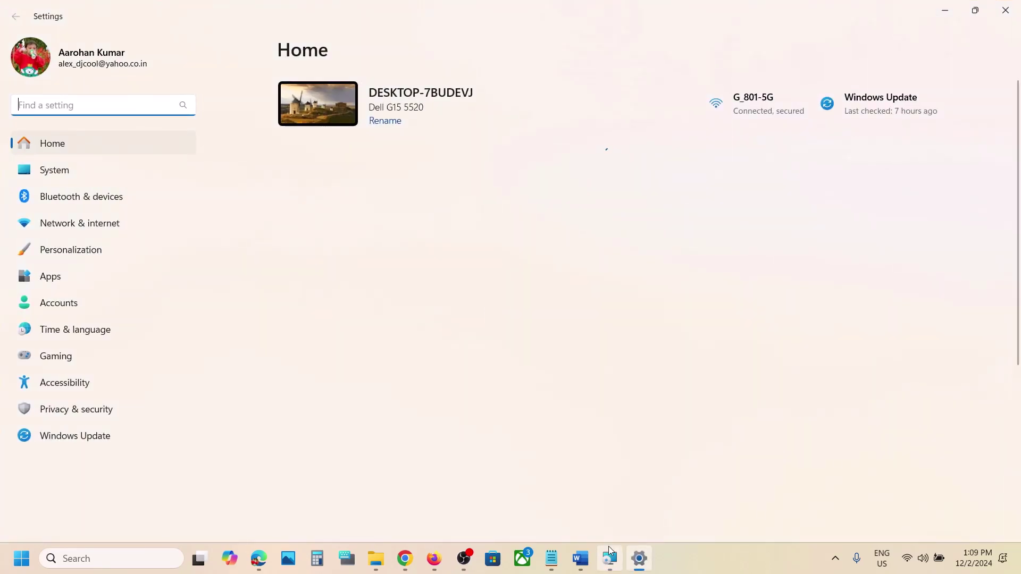
{"action": "left_click", "coordinate": [609, 554]}
{"action": "left_click", "coordinate": [581, 381]}
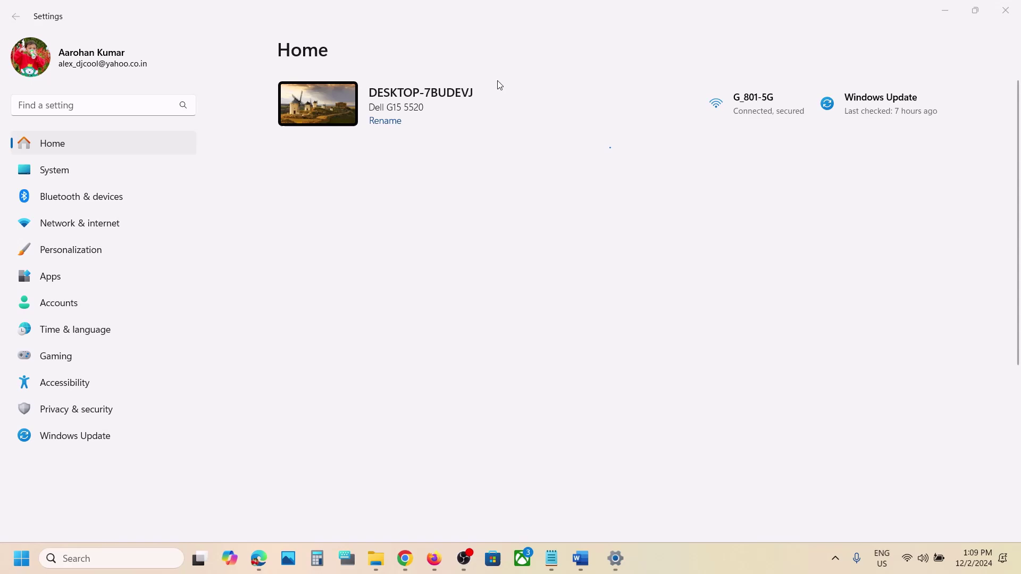
{"action": "left_click", "coordinate": [54, 169]}
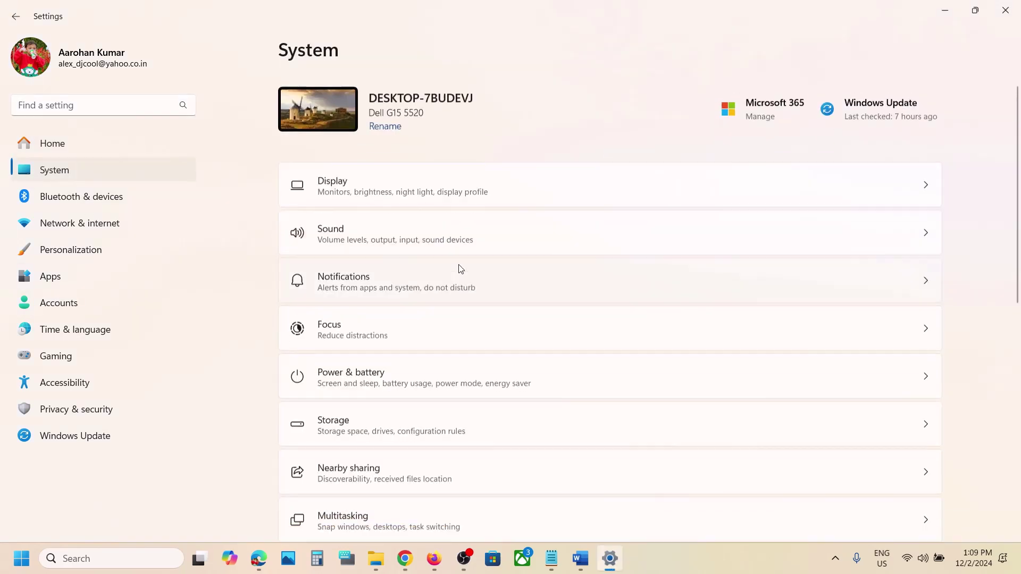
{"action": "scroll", "coordinate": [375, 359], "scroll_direction": "down", "scroll_amount": 3}
{"action": "scroll", "coordinate": [376, 359], "scroll_direction": "down", "scroll_amount": 3}
{"action": "scroll", "coordinate": [375, 360], "scroll_direction": "down", "scroll_amount": 3}
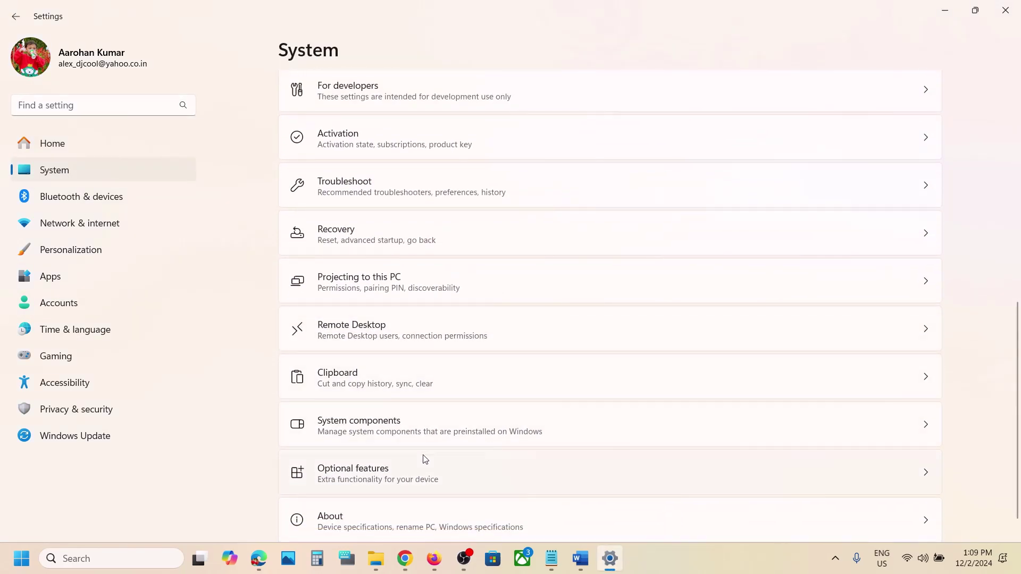
{"action": "scroll", "coordinate": [424, 459], "scroll_direction": "down", "scroll_amount": 1}
{"action": "left_click", "coordinate": [386, 449]}
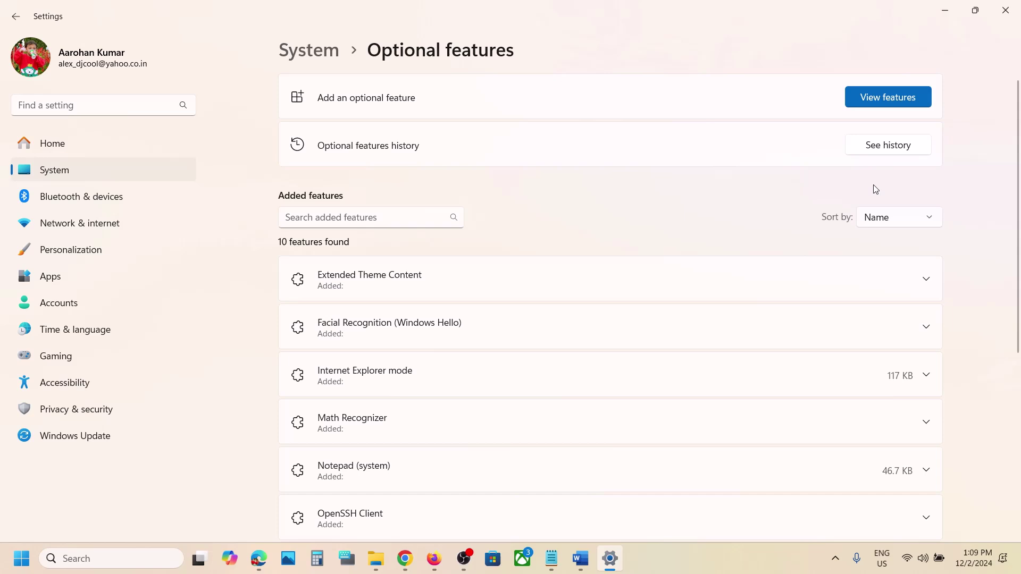
Choose VBSCRIPT from the available optional features and add it
{"action": "left_click", "coordinate": [883, 103]}
{"action": "type", "text": "VBSCRIPT"}
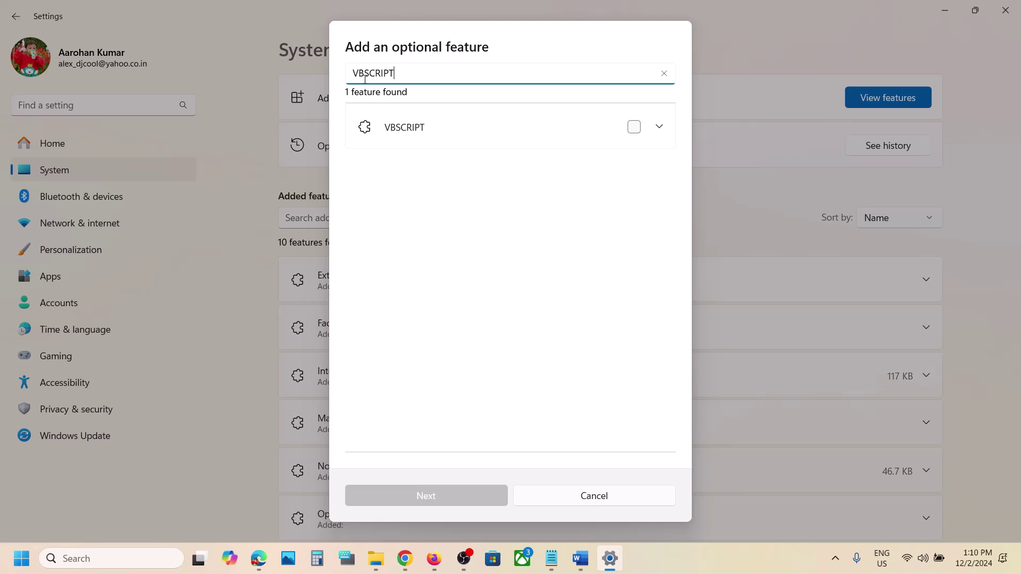
{"action": "left_click", "coordinate": [635, 127]}
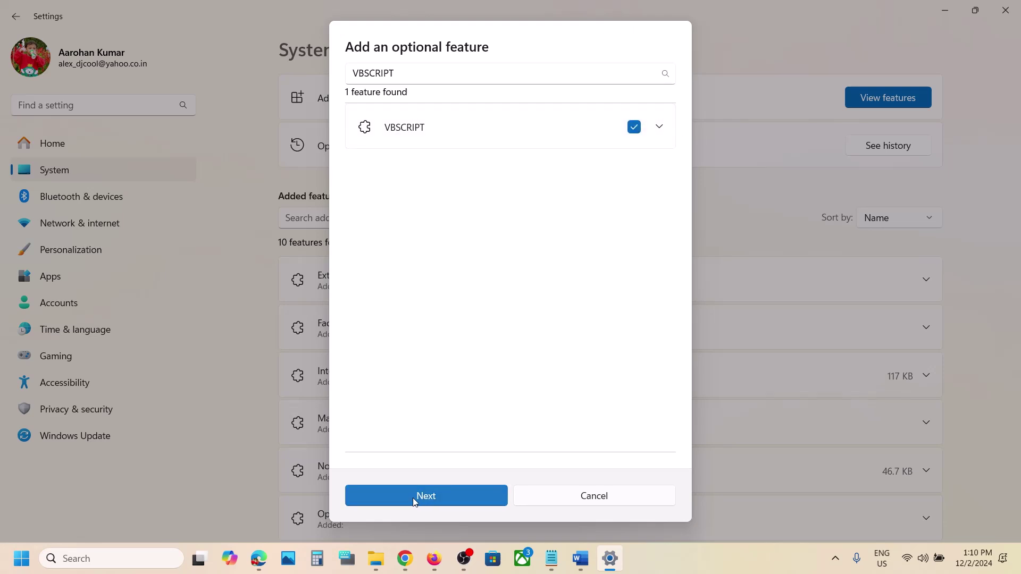
{"action": "left_click", "coordinate": [408, 497]}
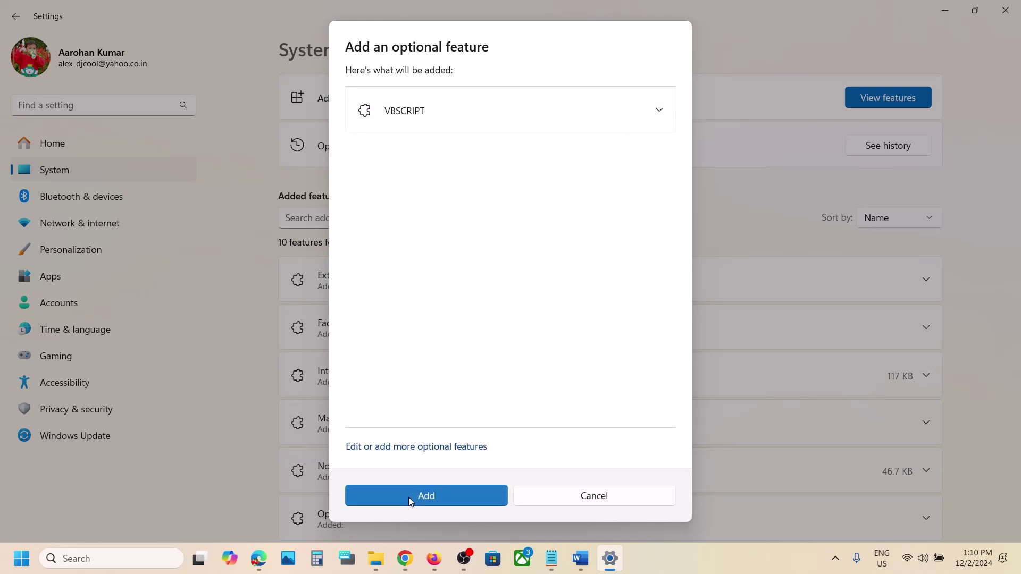
{"action": "left_click", "coordinate": [441, 496]}
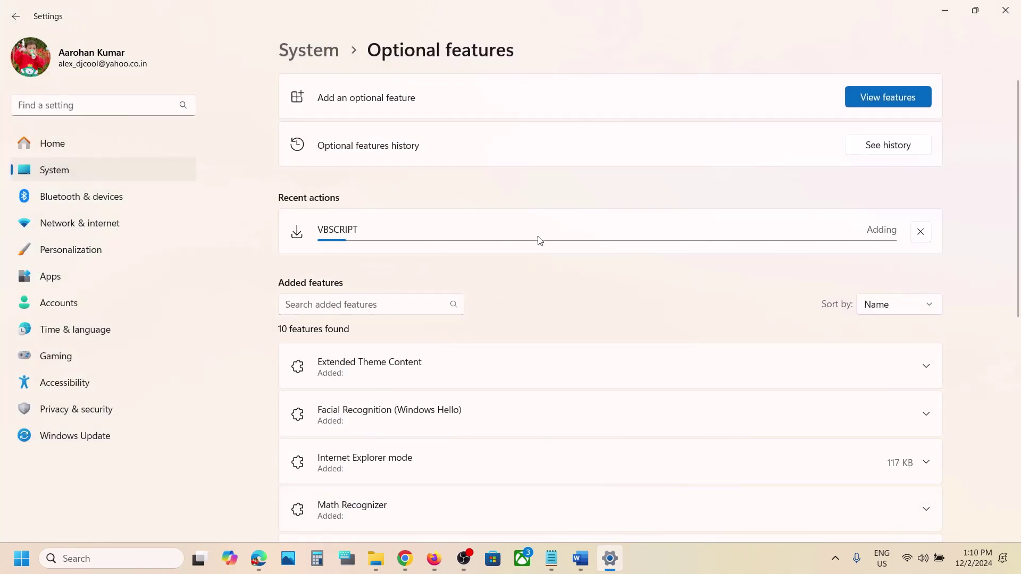
Close the Start power options without restarting and switch to the Word document with the DISM command
{"action": "left_click", "coordinate": [22, 558]}
{"action": "left_click", "coordinate": [386, 512]}
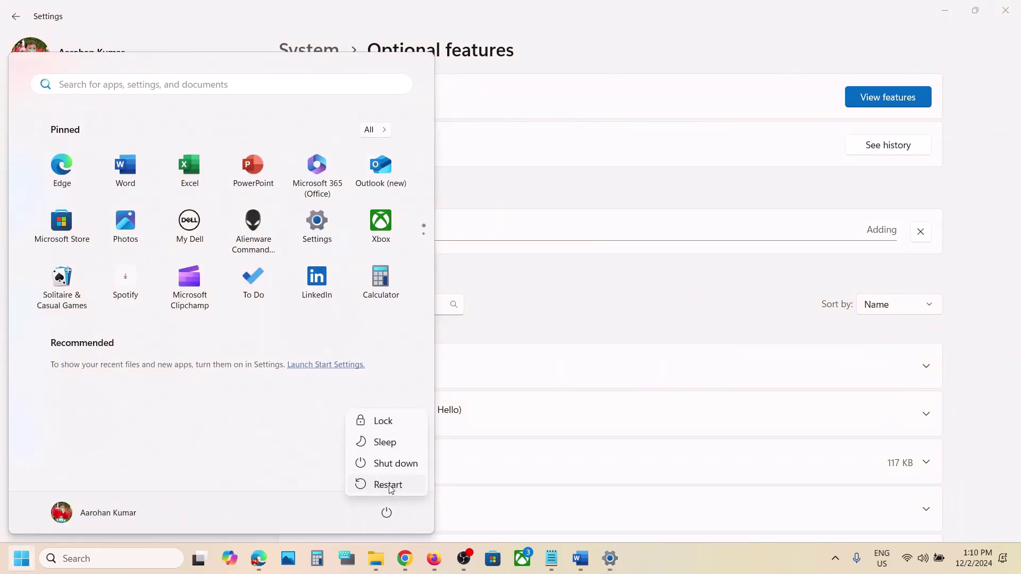
{"action": "left_click", "coordinate": [663, 54]}
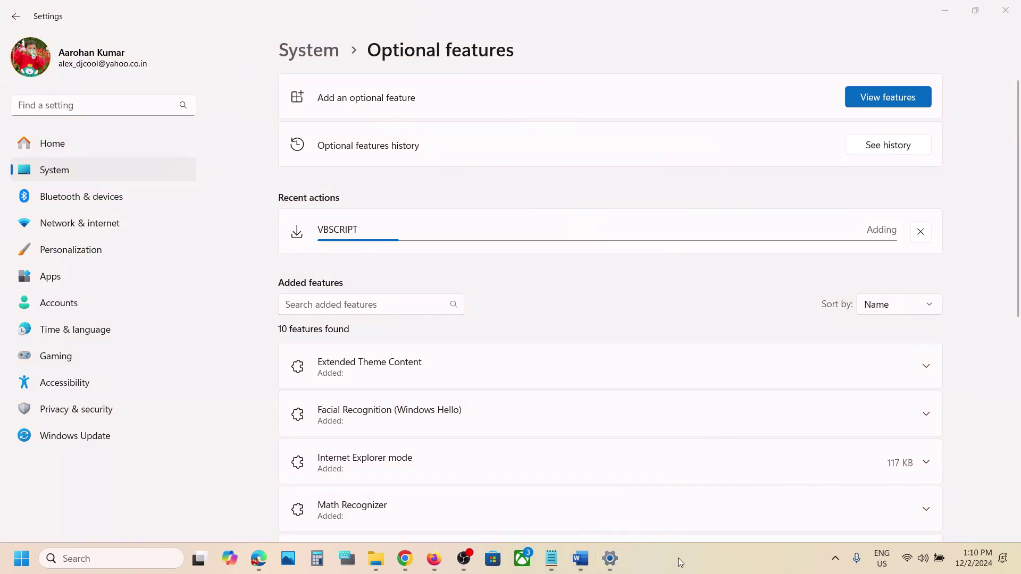
{"action": "key", "text": "alt+Tab"}
Select the DISM VBSCRIPT command line in Word and launch Command Prompt as administrator
{"action": "left_click", "coordinate": [859, 303]}
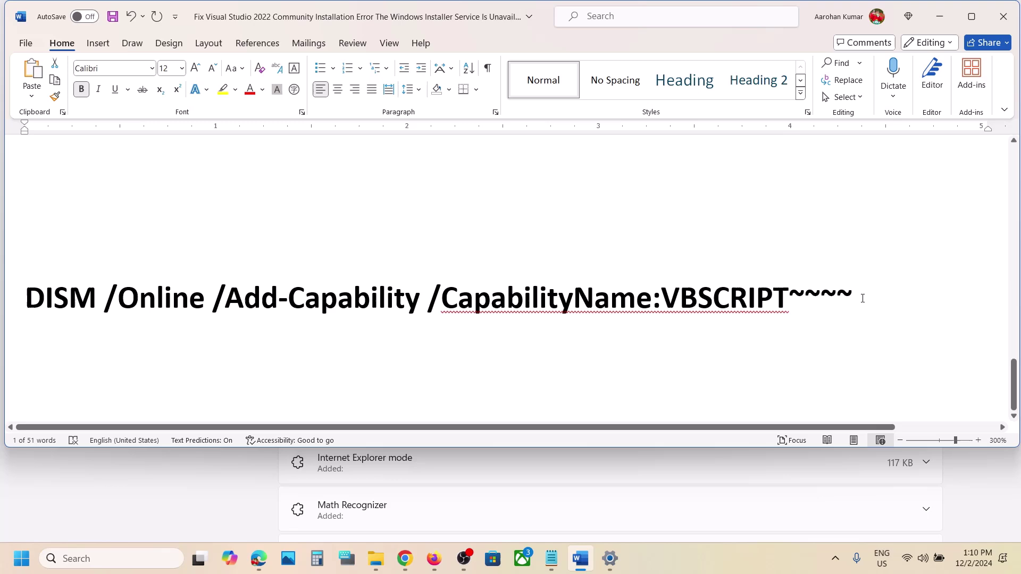
{"action": "left_click_drag", "start_coordinate": [862, 297], "coordinate": [10, 307]}
{"action": "key", "text": "ctrl+c"}
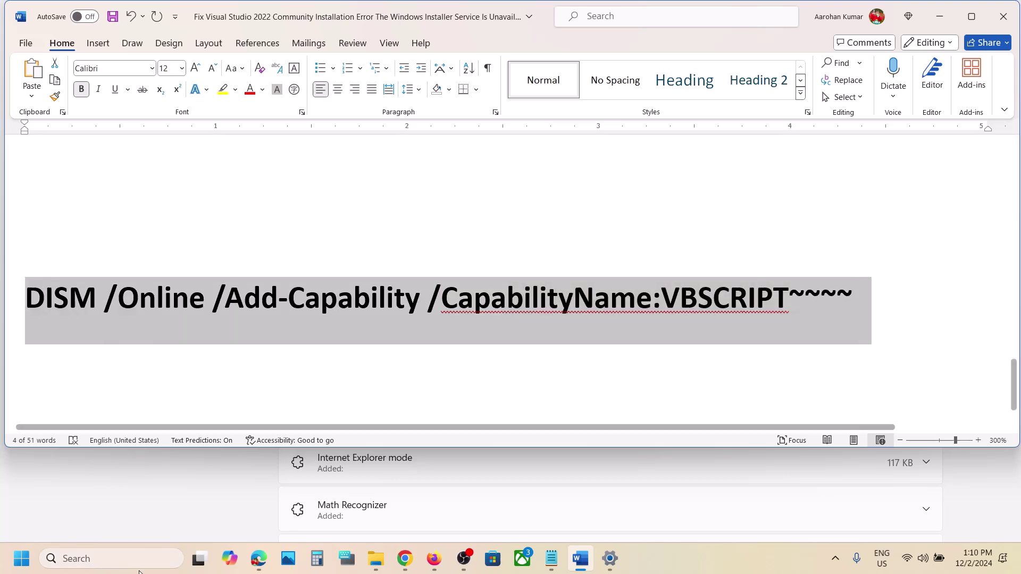
{"action": "left_click", "coordinate": [102, 559]}
{"action": "type", "text": "cmd"}
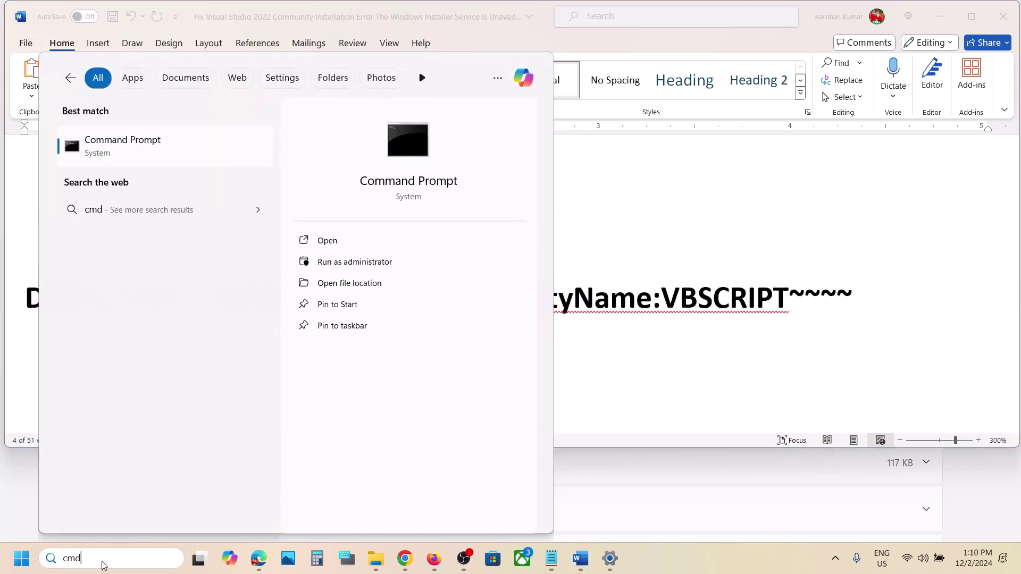
{"action": "right_click", "coordinate": [159, 152]}
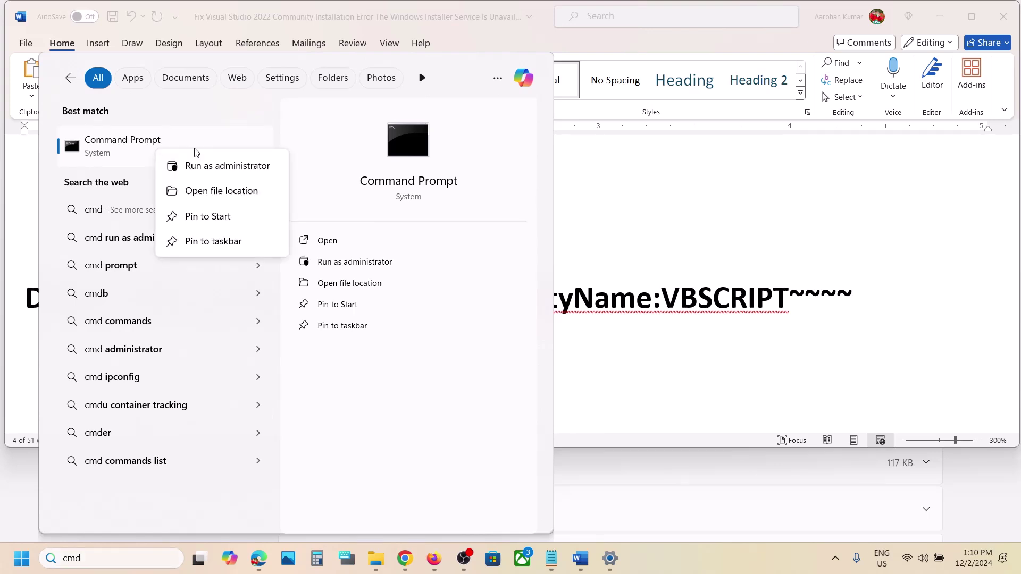
{"action": "left_click", "coordinate": [234, 168]}
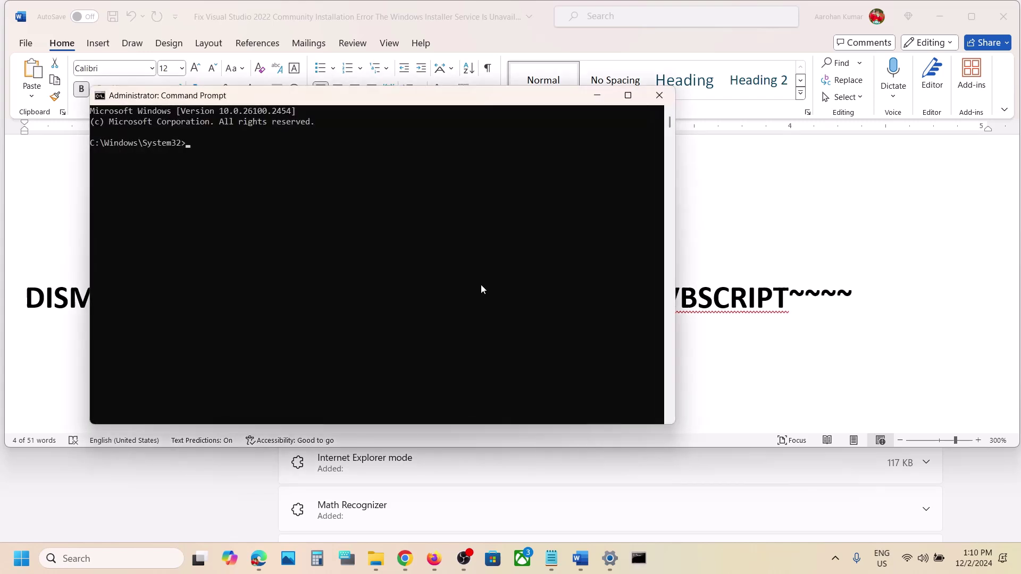
Run the pasted DISM add-capability command for VBSCRIPT, then close Command Prompt
{"action": "key", "text": "ctrl+v"}
{"action": "key", "text": "Return"}
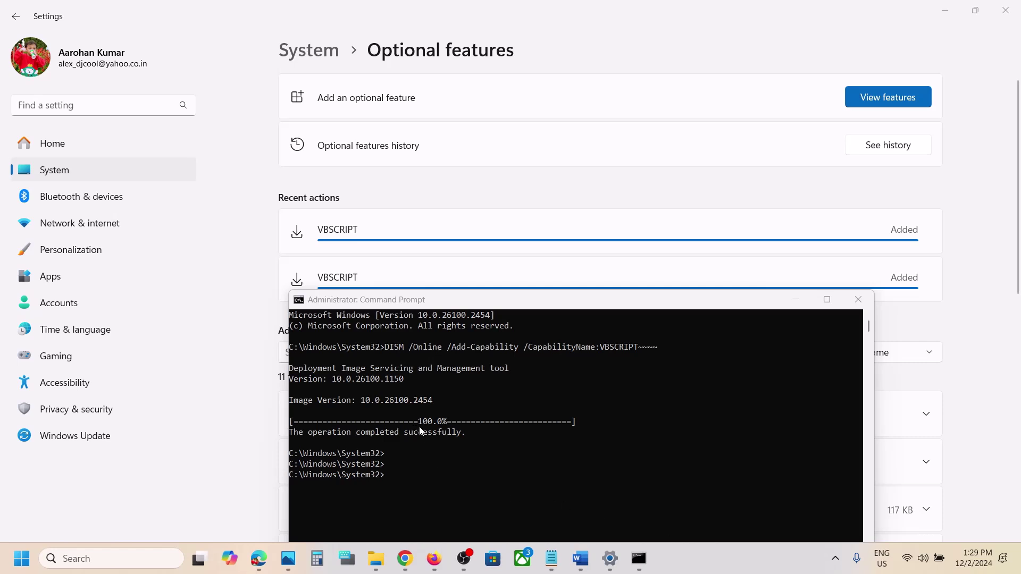
{"action": "left_click", "coordinate": [338, 438]}
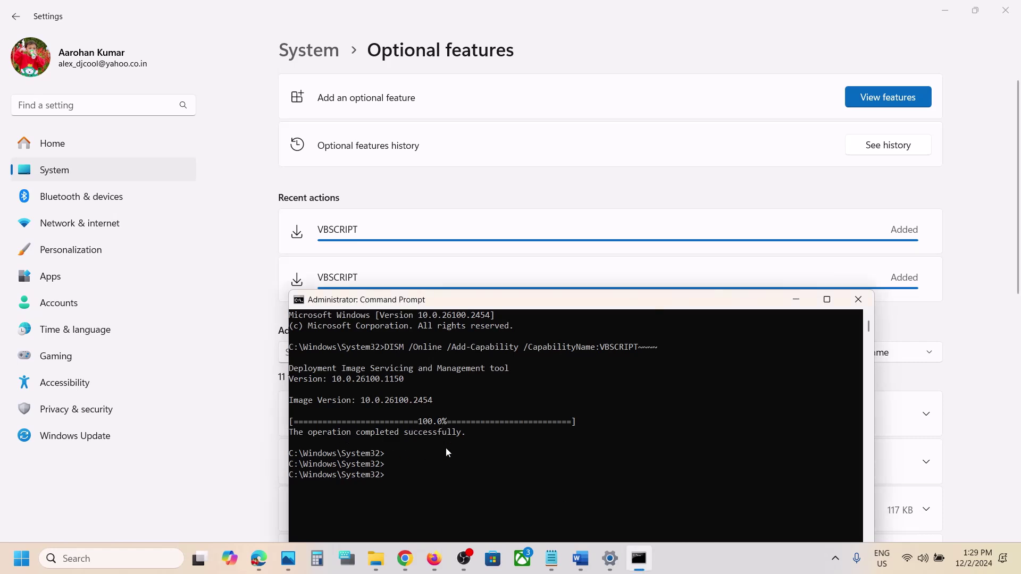
{"action": "left_click", "coordinate": [858, 299]}
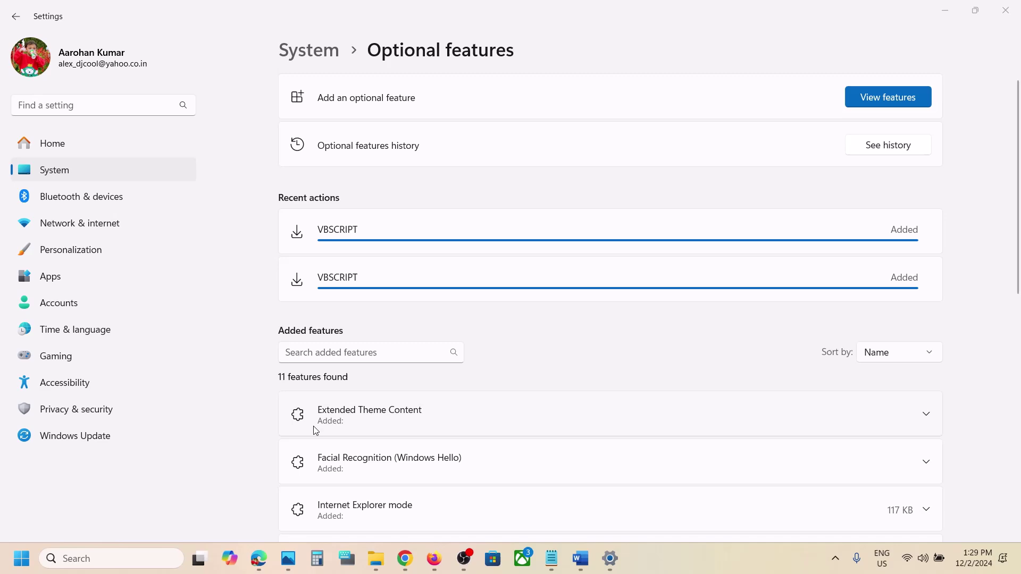
Download the Epic installer from the Install on Windows link and run EpicInstaller-15.17.1 (1).msi
{"action": "left_click", "coordinate": [405, 558]}
{"action": "left_click", "coordinate": [141, 330]}
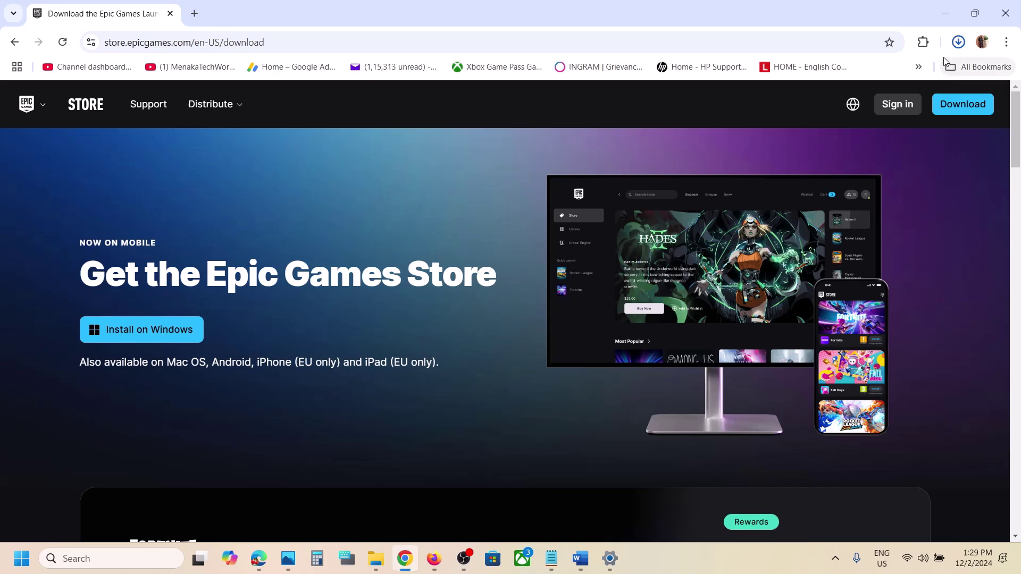
{"action": "left_click", "coordinate": [960, 42]}
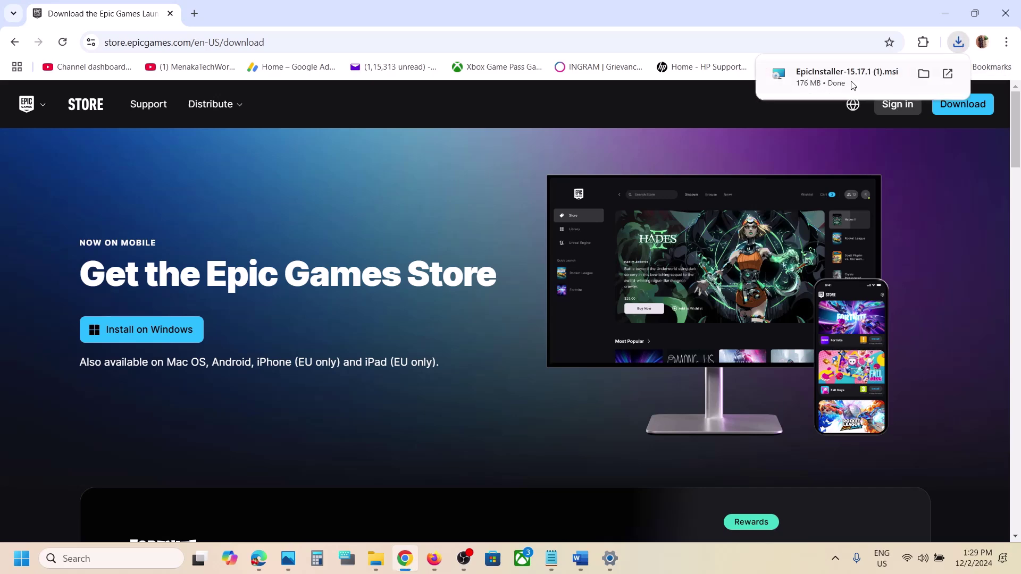
{"action": "left_click", "coordinate": [708, 235]}
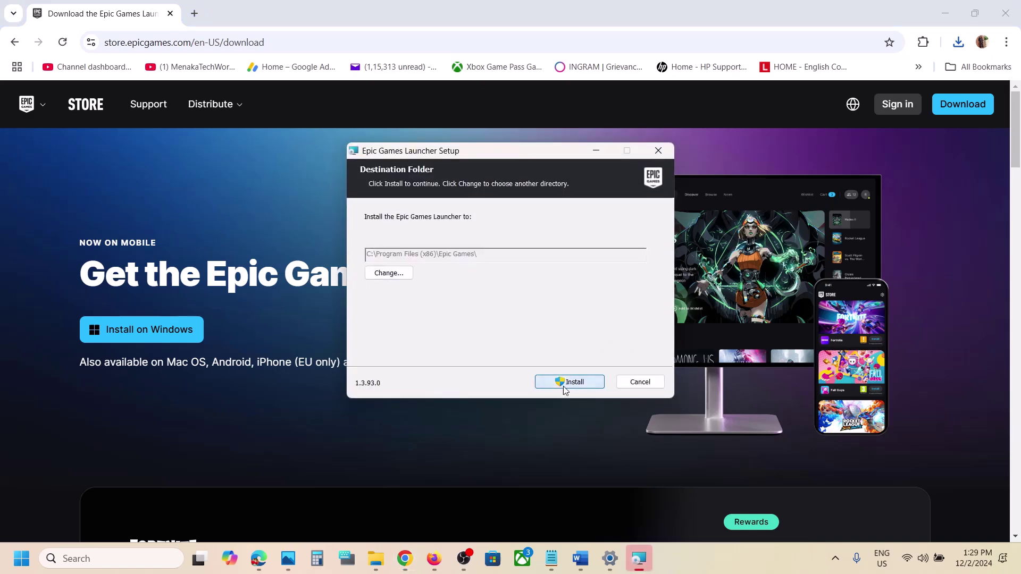
Install Epic Games Launcher to the default folder and ignore the friend request popup
{"action": "left_click", "coordinate": [570, 381]}
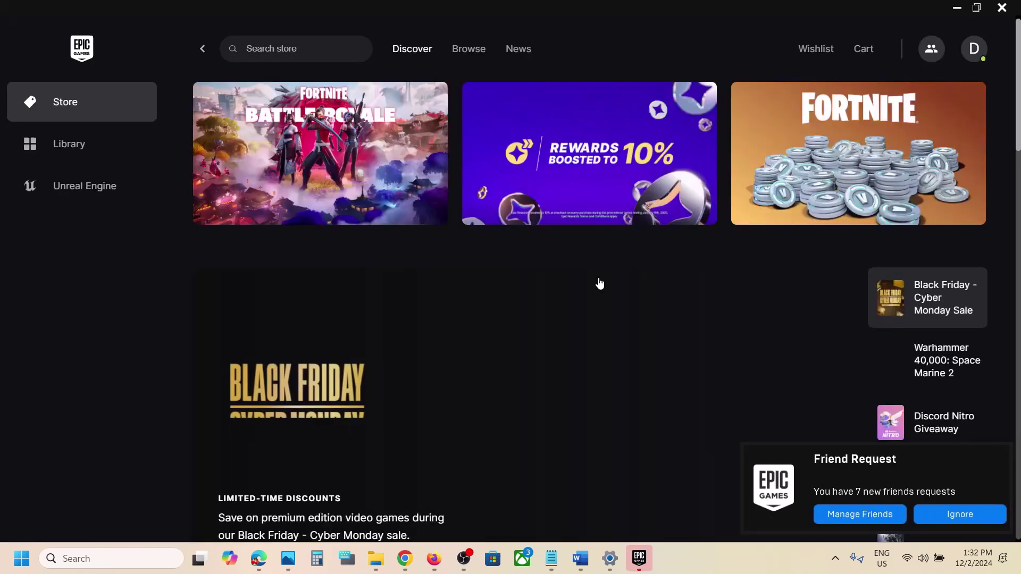
{"action": "left_click", "coordinate": [946, 518]}
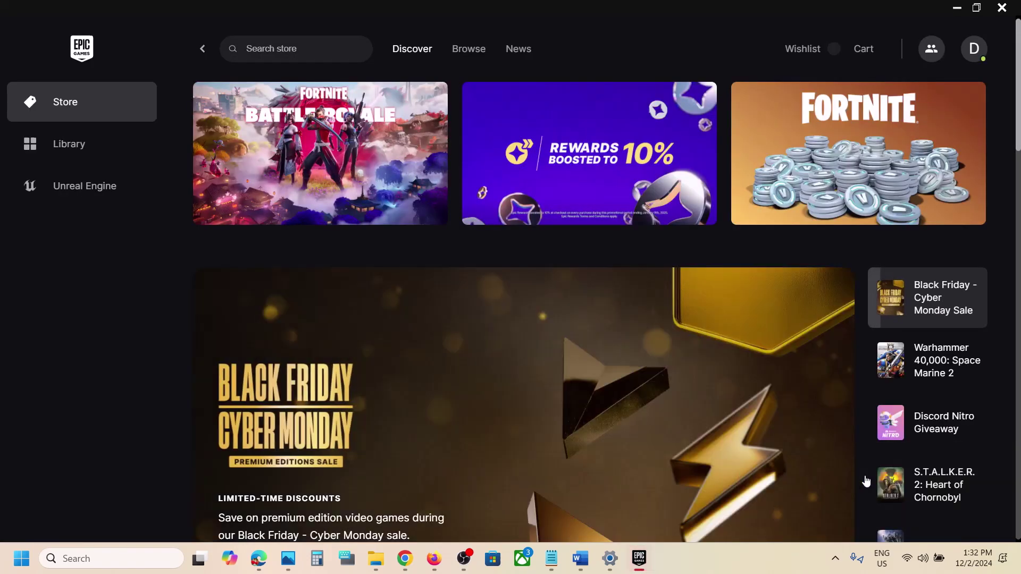